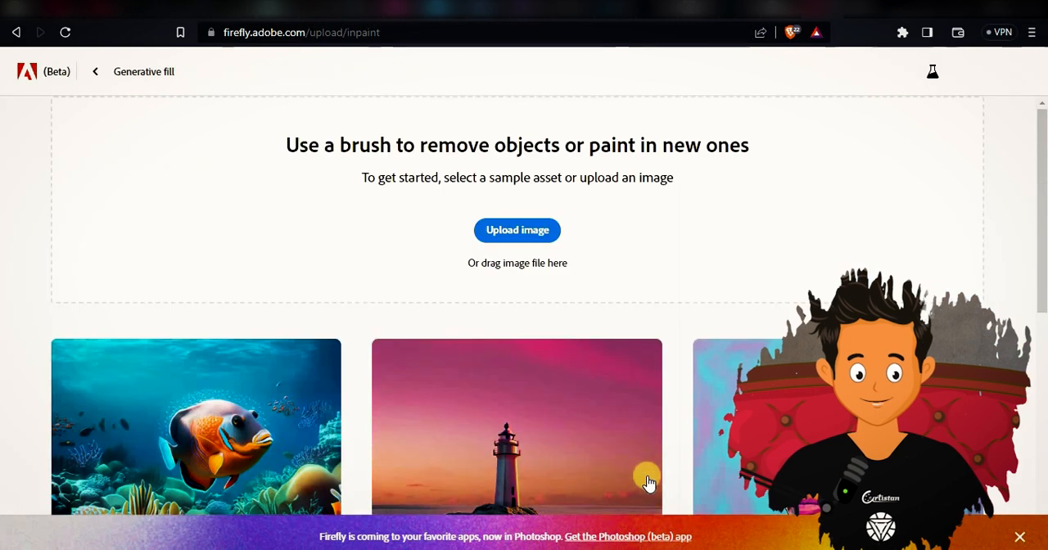
Upload the photo of the smiling woman with braces for generative fill.
left_click(536, 236)
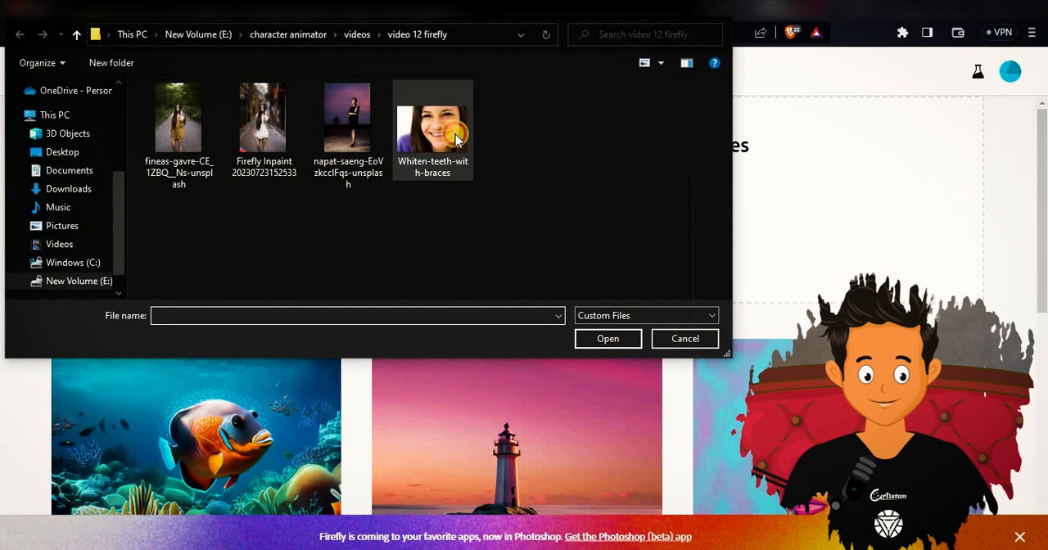
double_click(456, 138)
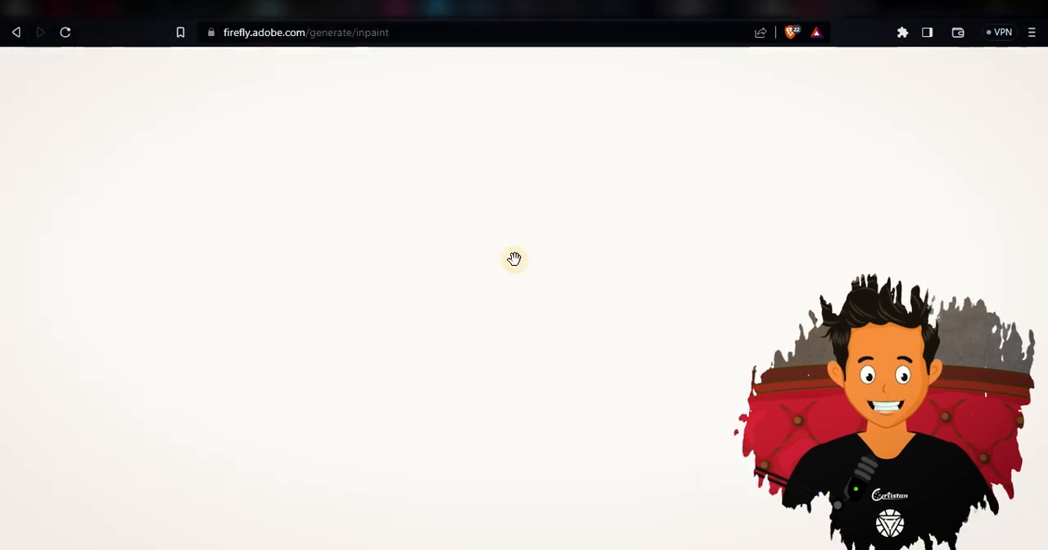
Reduce the brush size and paint an insert mask over the braces along the woman's teeth.
scroll(574, 312, "up", 5)
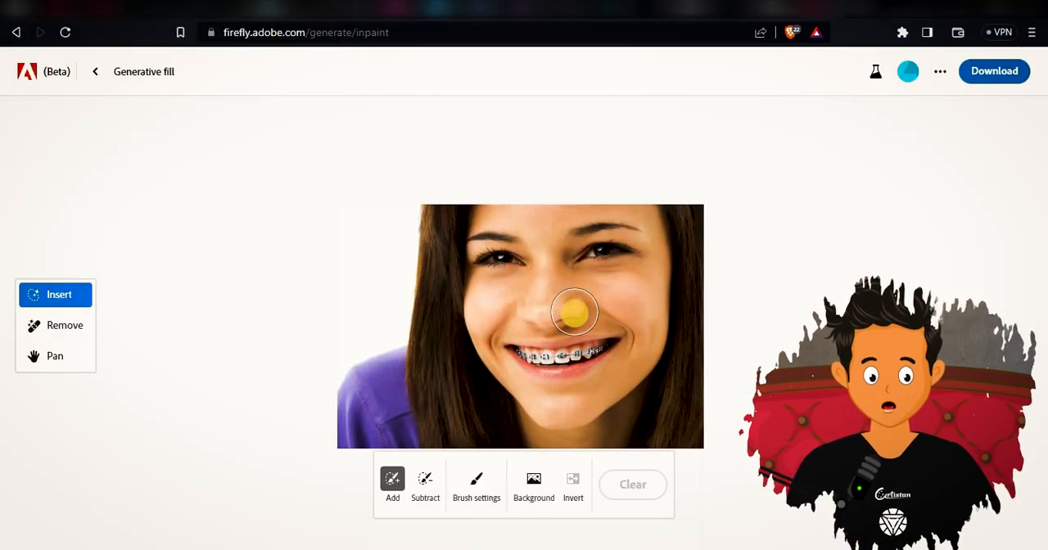
scroll(574, 312, "up", 1)
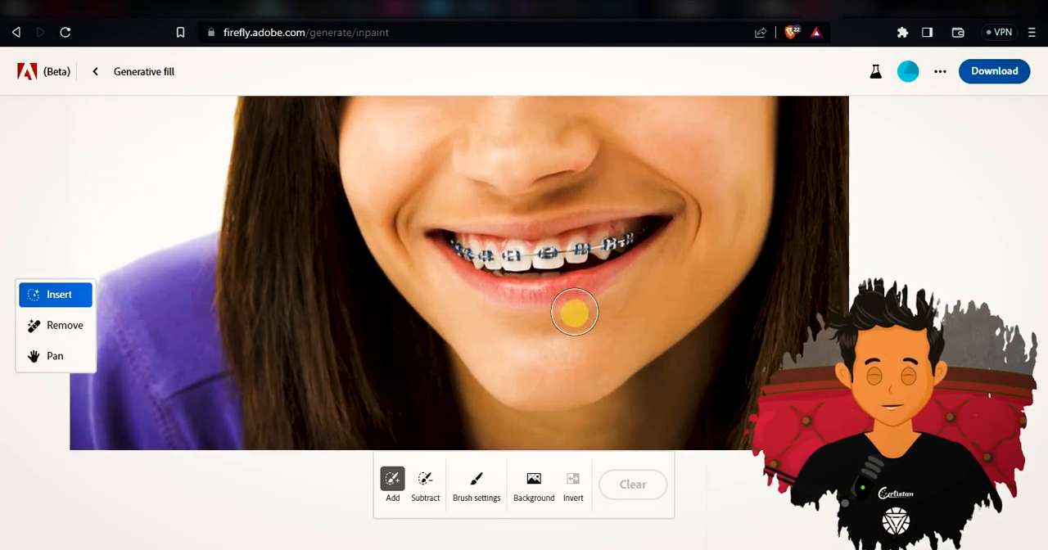
scroll(574, 312, "down", 2)
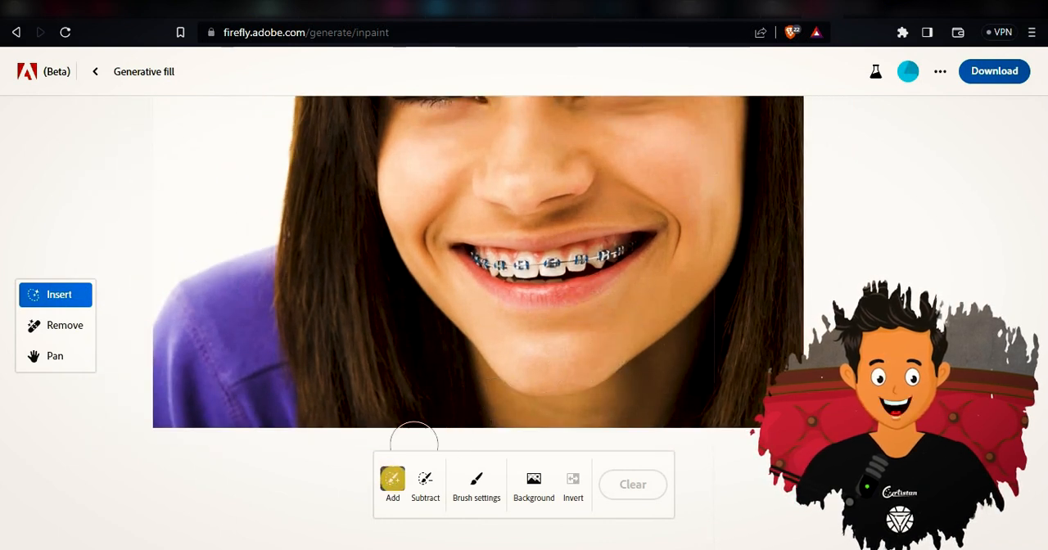
left_click(476, 475)
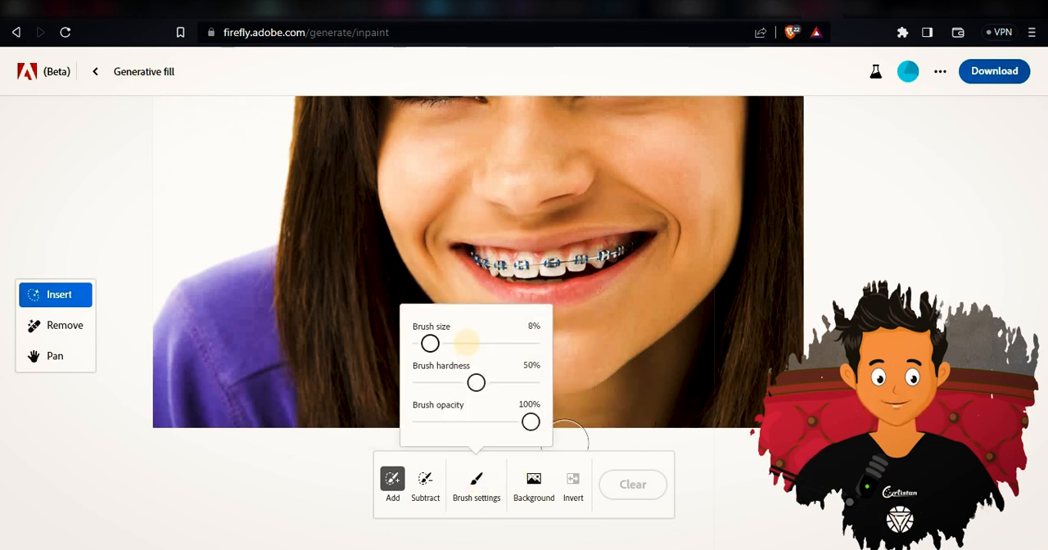
left_click_drag(429, 344, 430, 344)
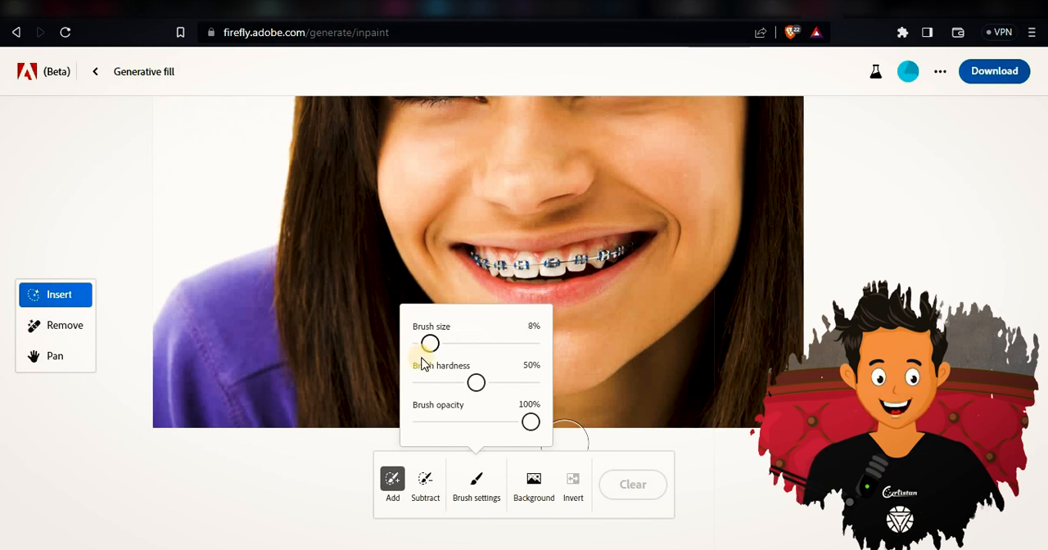
left_click(577, 259)
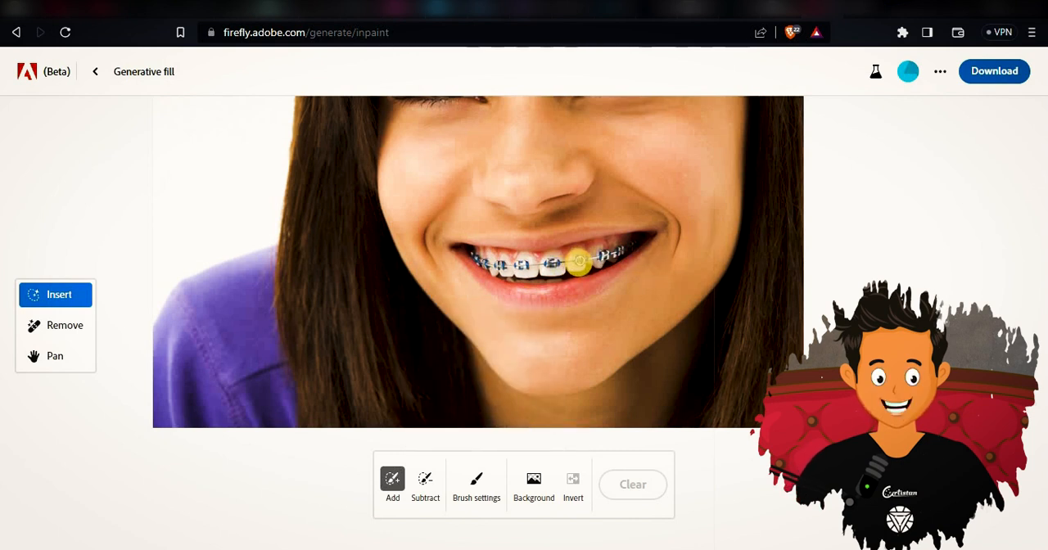
left_click(579, 261)
mouse_move(579, 262)
left_mouse_down()
mouse_move(618, 248)
mouse_move(525, 262)
mouse_move(472, 251)
mouse_move(528, 274)
left_mouse_up()
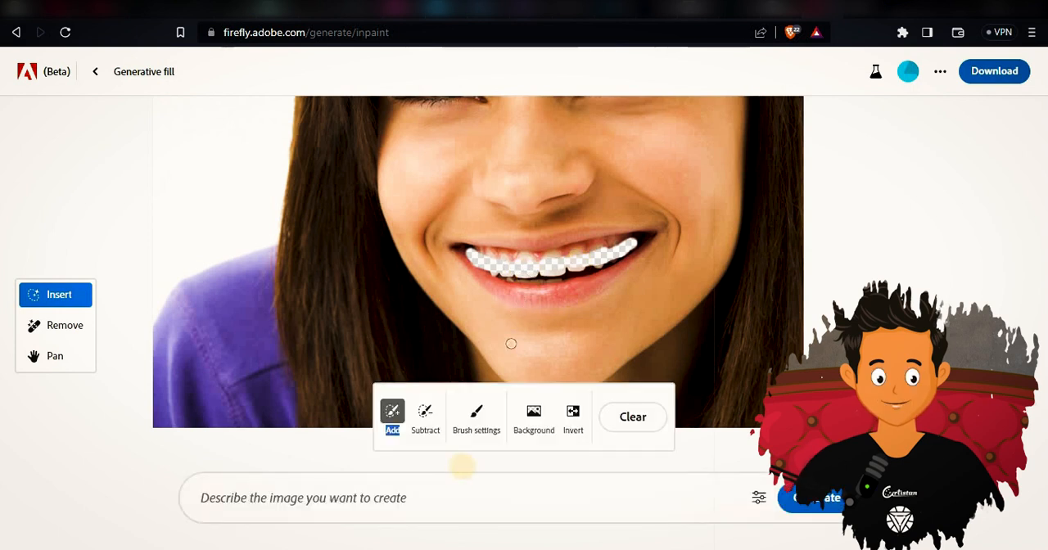
Enter a prompt for the masked teeth area and generate the fill.
left_click(446, 483)
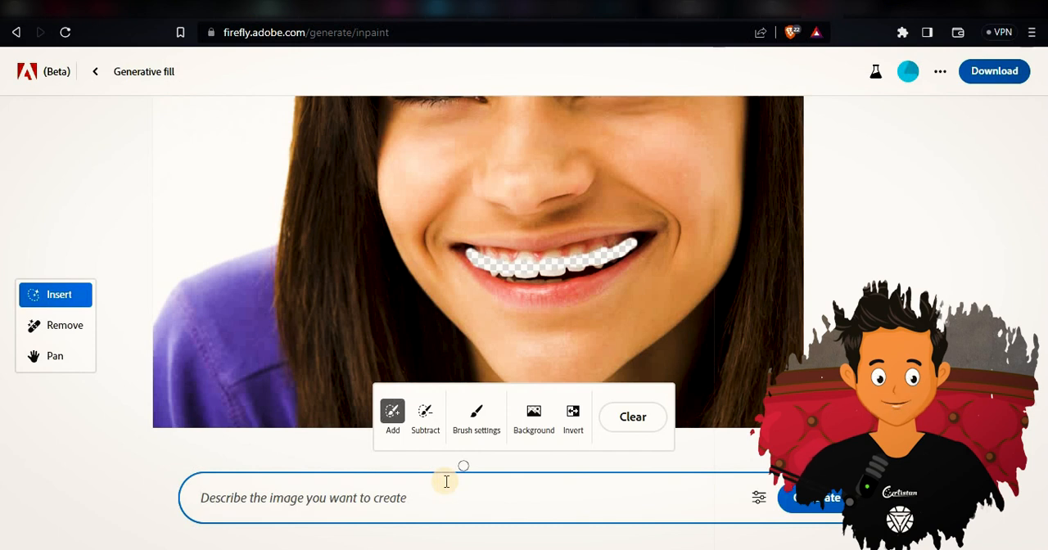
type("revmo")
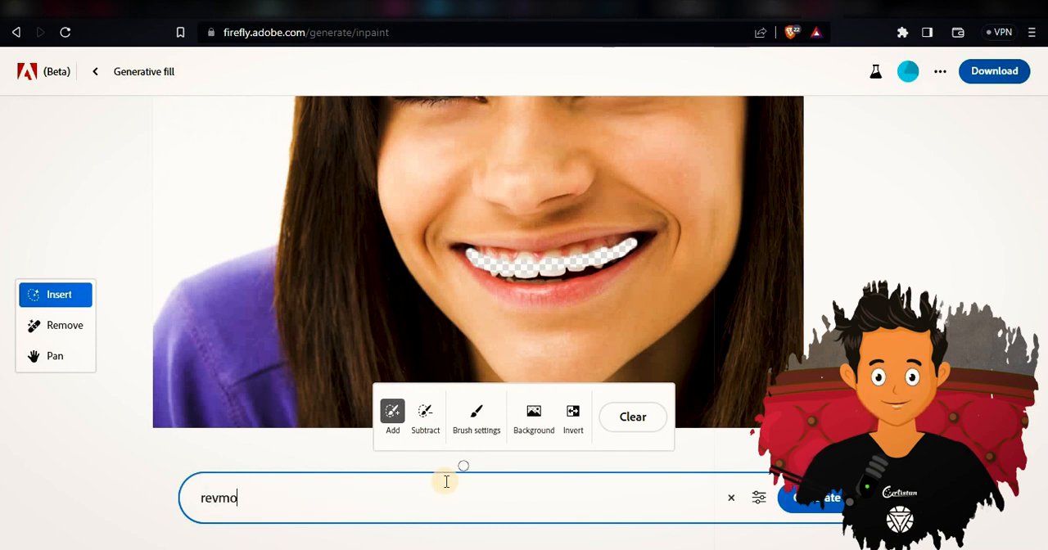
key("BackSpace")
key("BackSpace")
key("BackSpace")
key("Return")
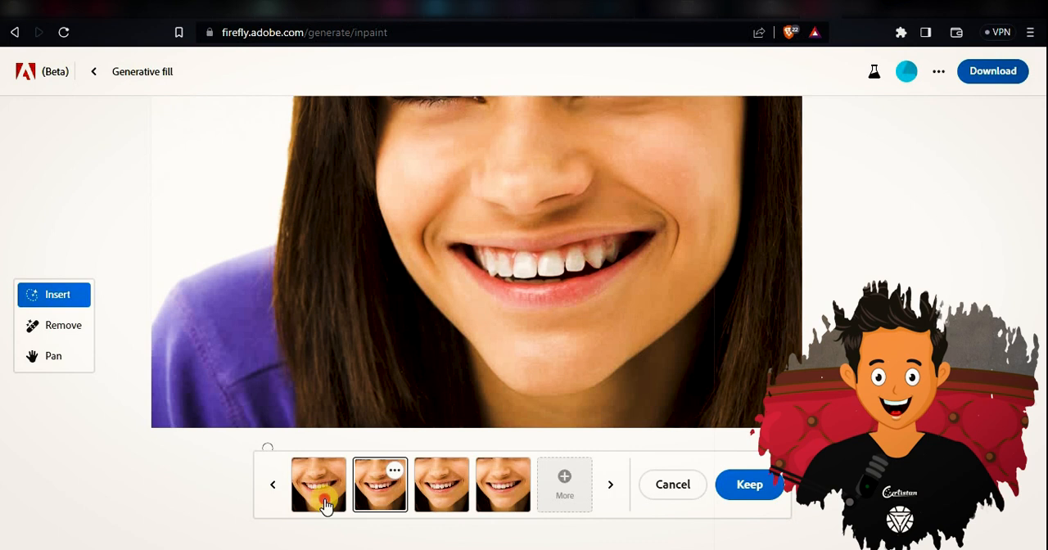
Compare the four generated teeth variations and keep the second one.
left_click(326, 504)
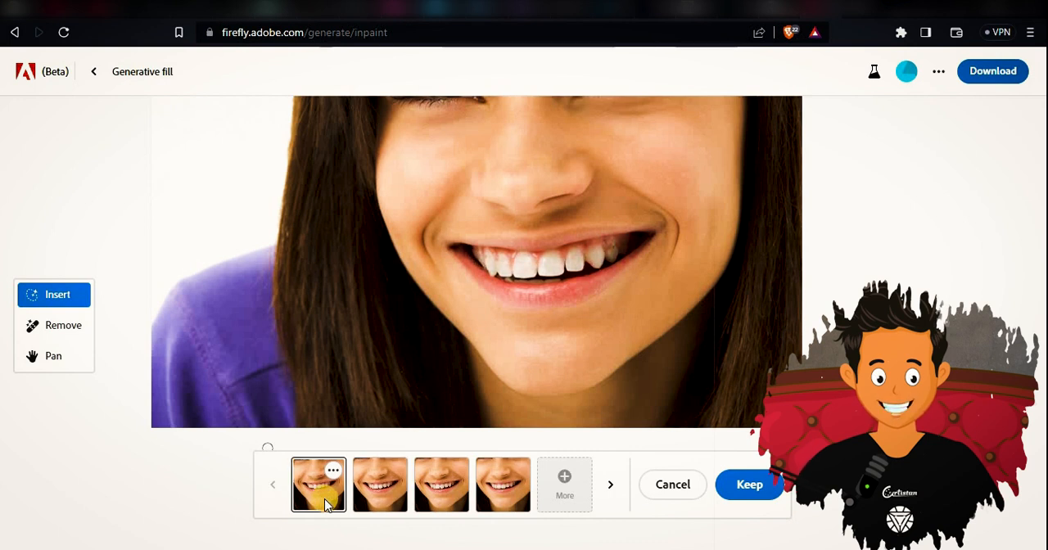
left_click(391, 486)
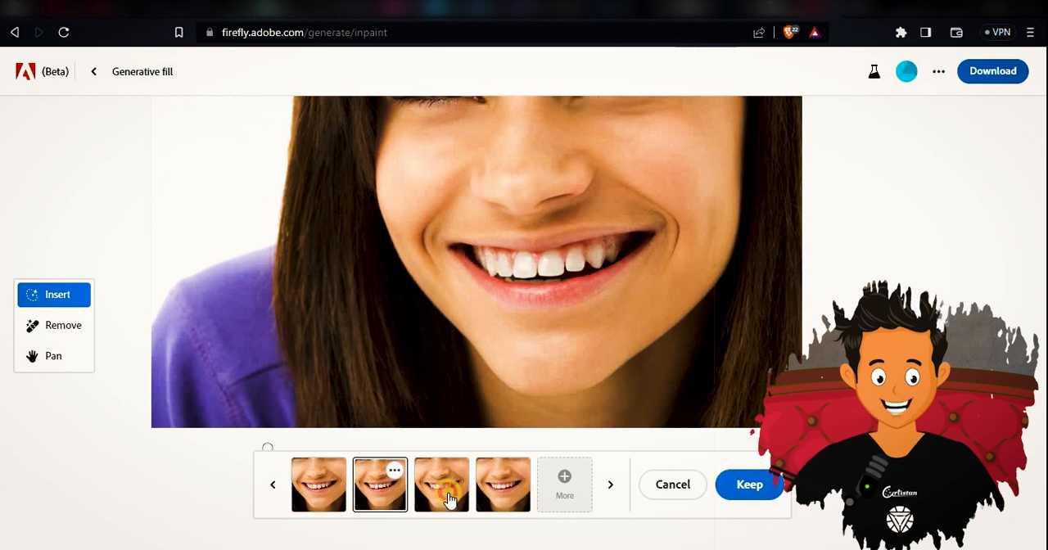
left_click(442, 491)
left_click(529, 495)
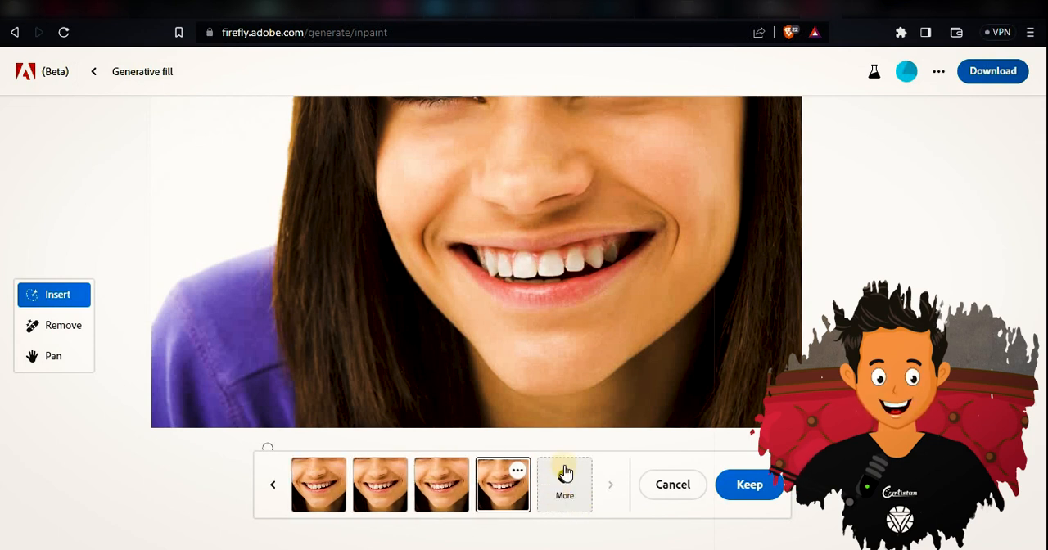
left_click(380, 485)
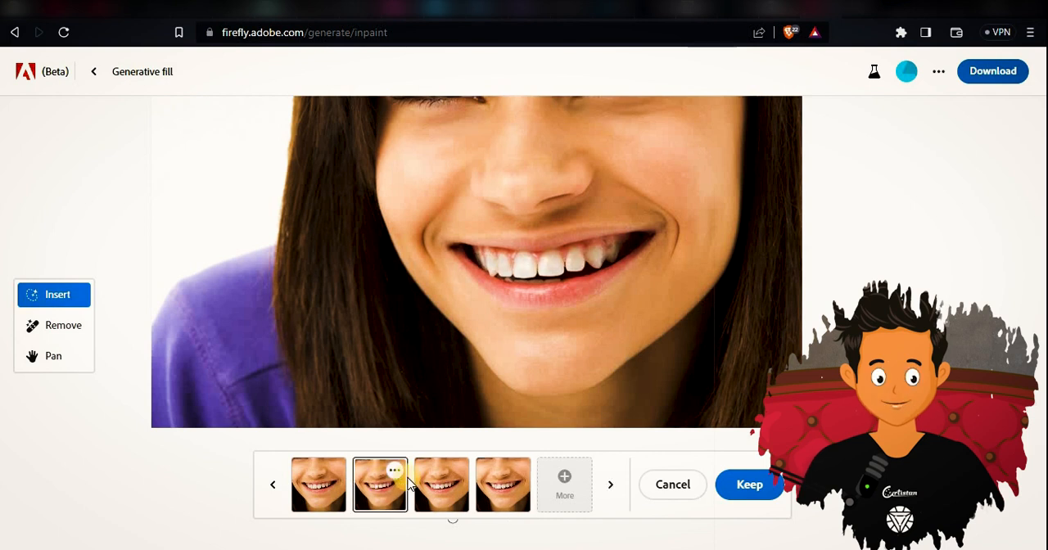
left_click(747, 484)
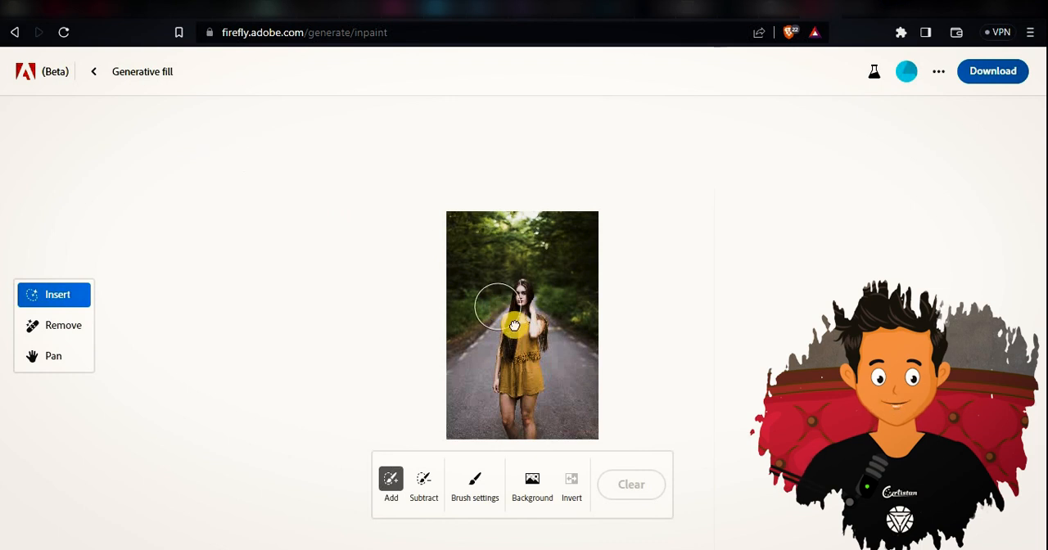
Mask out the whole background behind the woman in the mustard outfit on the forest road.
scroll(514, 325, "down", 3)
scroll(515, 325, "up", 2)
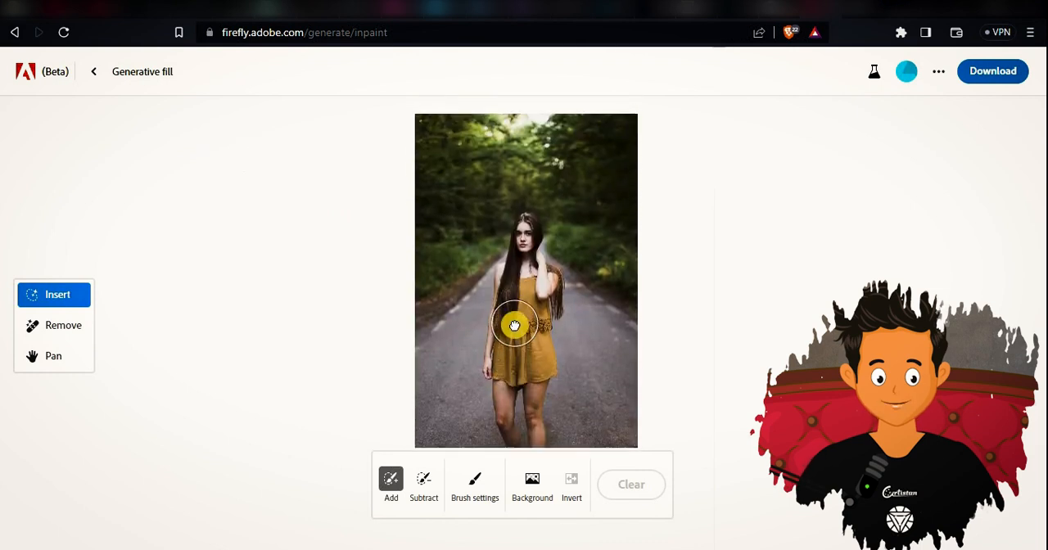
scroll(514, 325, "down", 1)
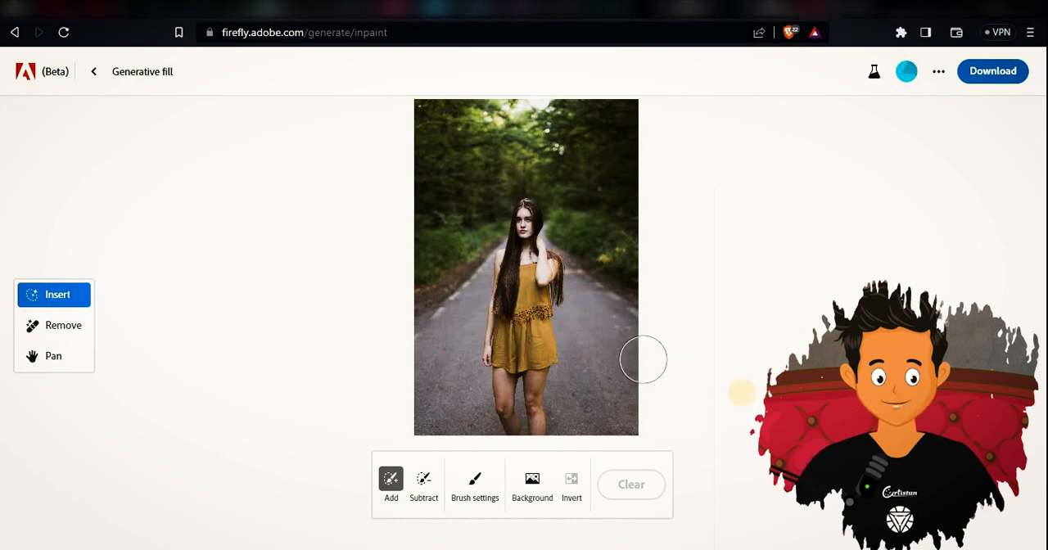
left_click(532, 488)
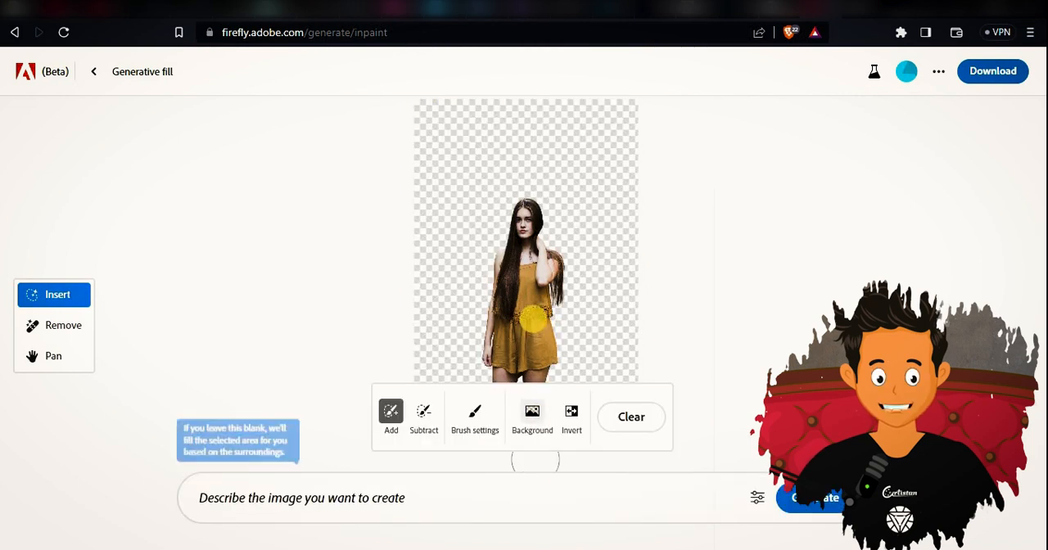
Examine the edges of the woman's cutout from her head and hair down to her legs.
scroll(533, 319, "up", 2)
scroll(533, 319, "down", 5)
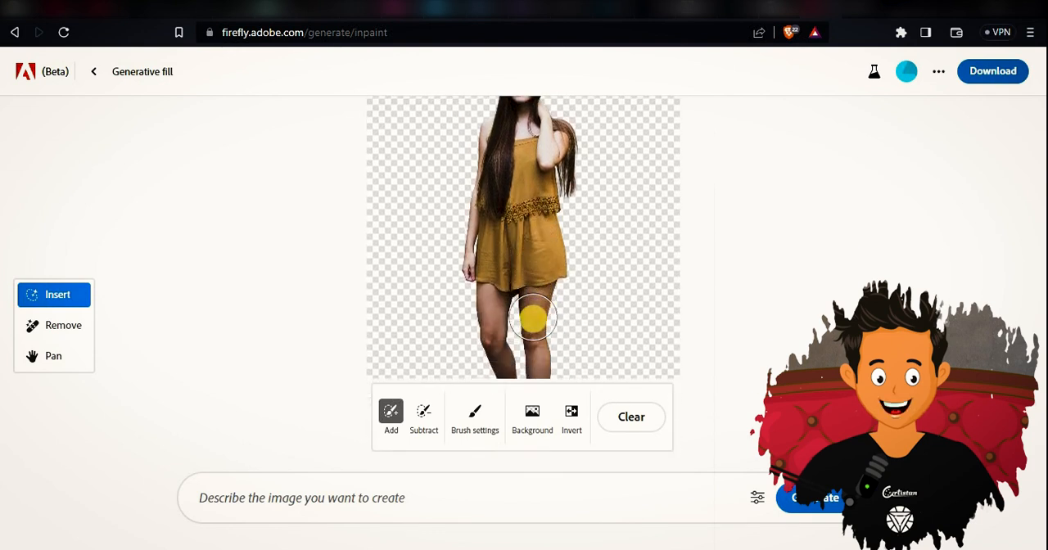
scroll(533, 318, "up", 3)
scroll(532, 310, "down", 3)
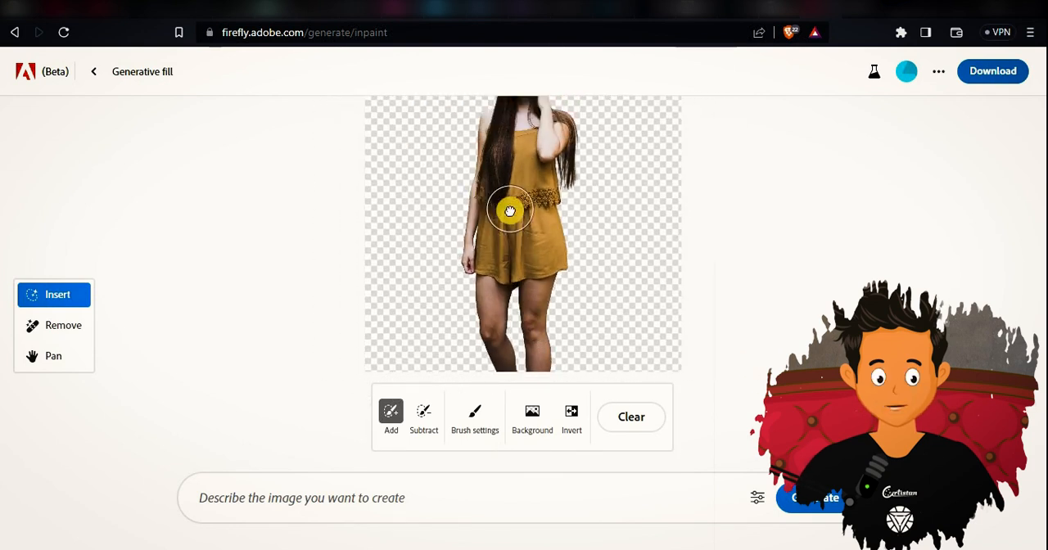
scroll(510, 211, "up", 1)
scroll(510, 211, "up", 3)
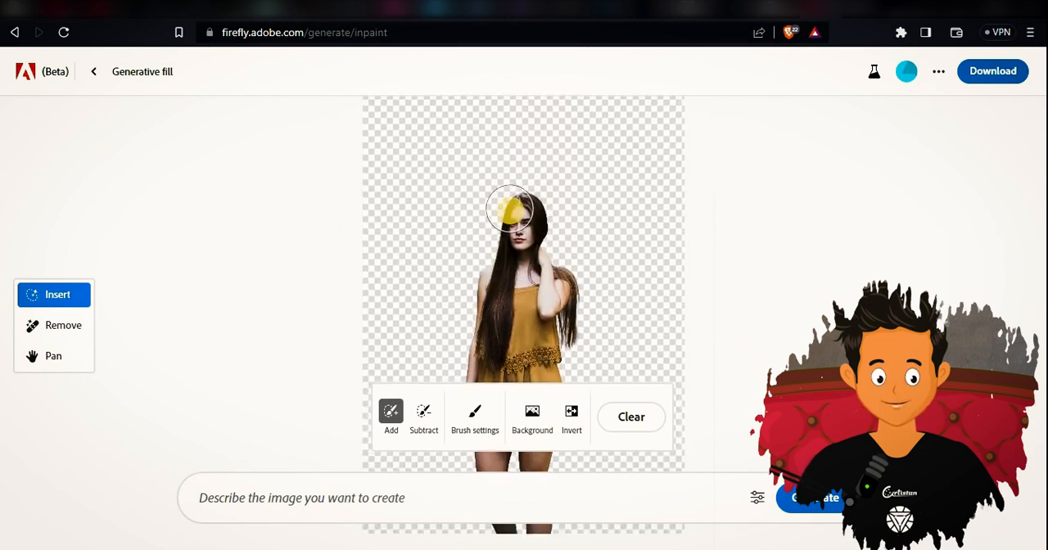
scroll(510, 211, "up", 1)
scroll(510, 211, "down", 5)
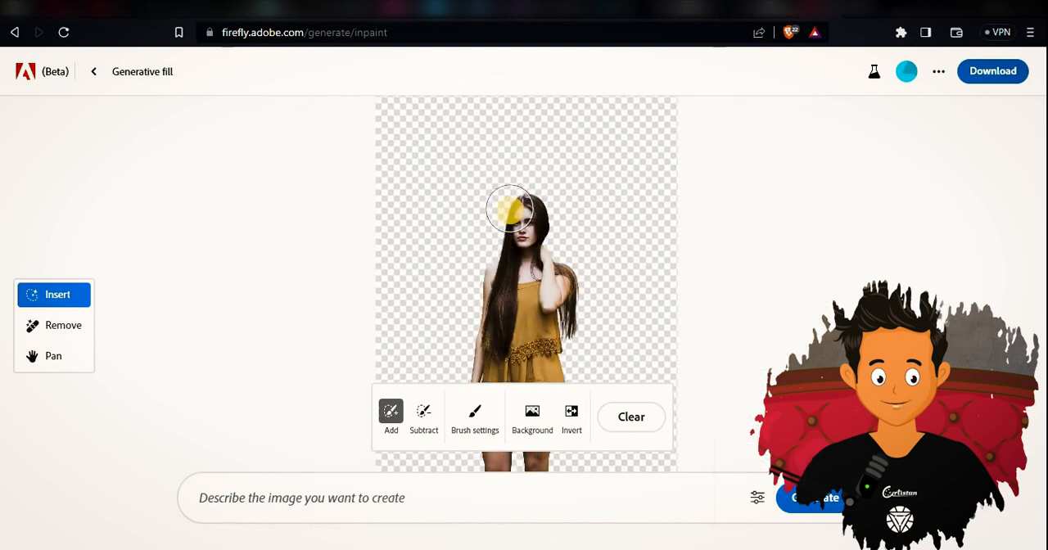
scroll(510, 209, "down", 2)
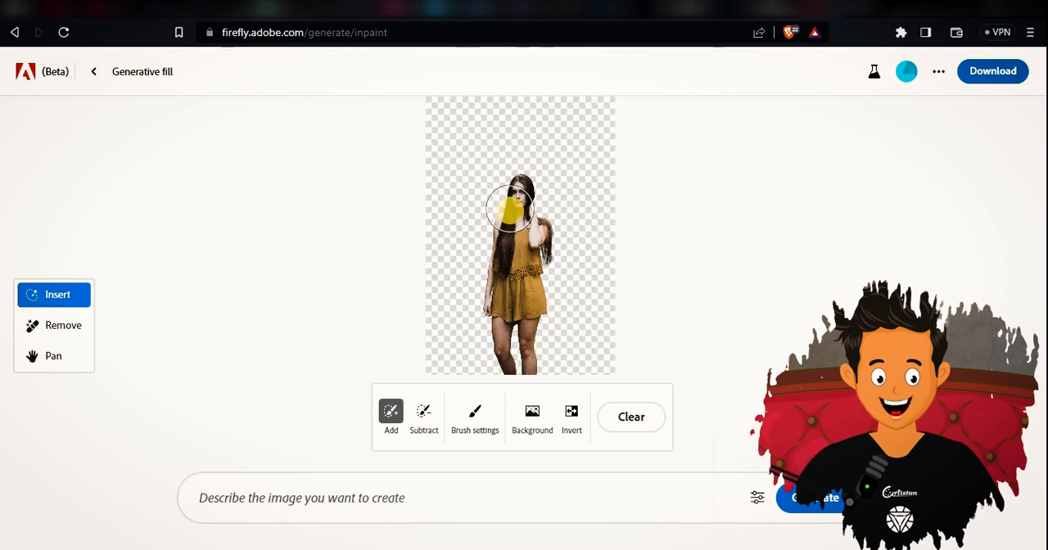
Generate a new background for the woman with the prompt "city street background".
left_click(389, 506)
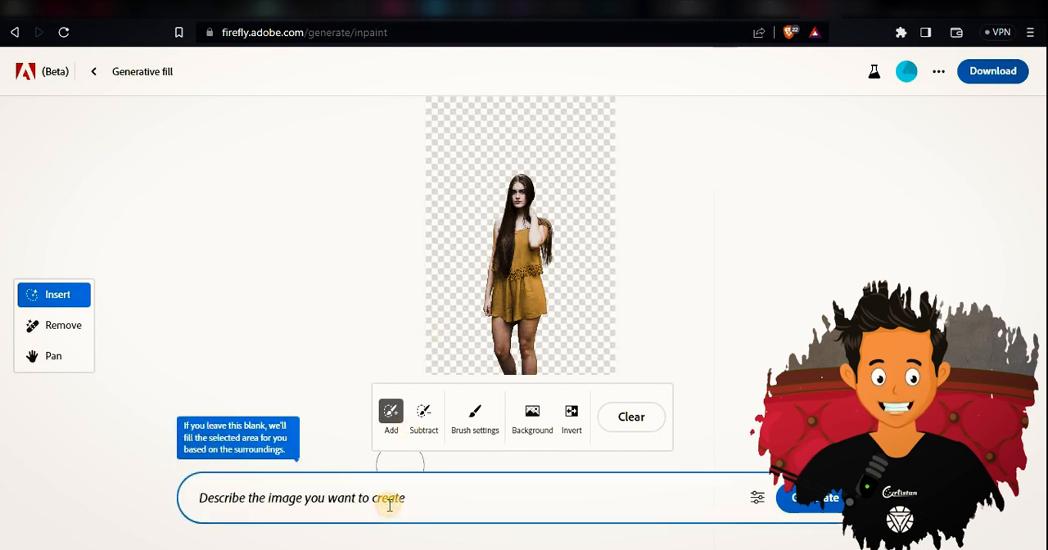
type("city s")
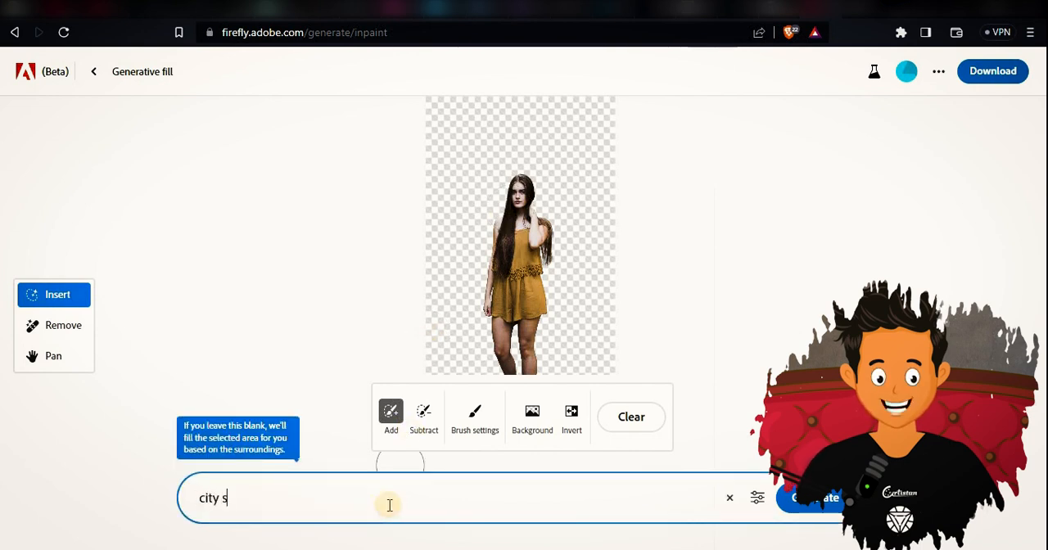
type("treet back")
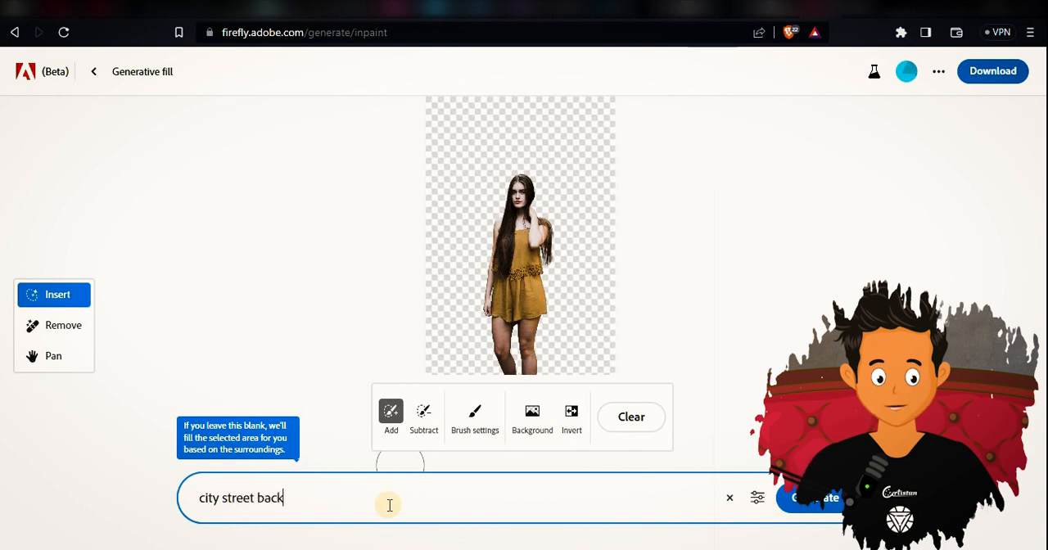
type("ground")
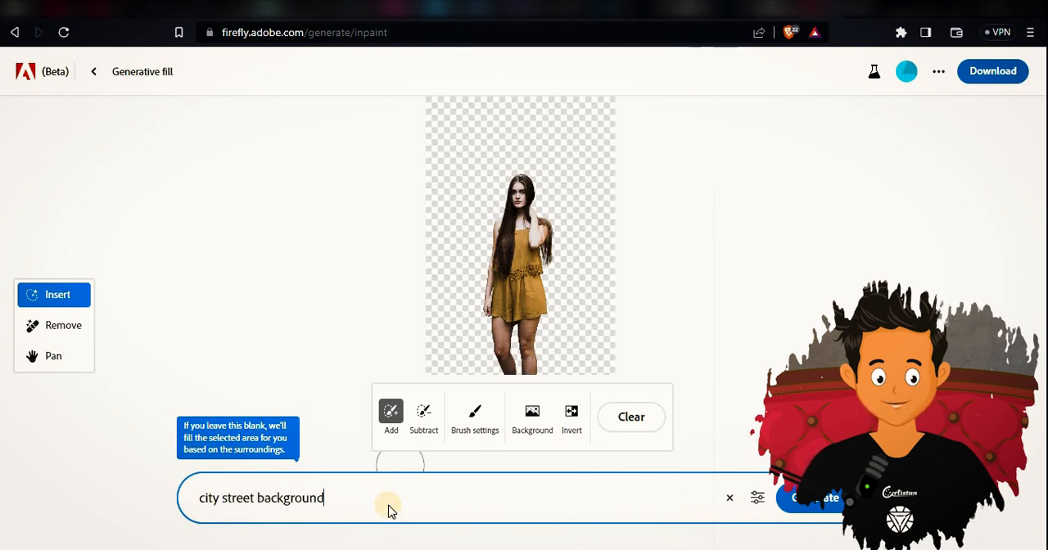
key("Return")
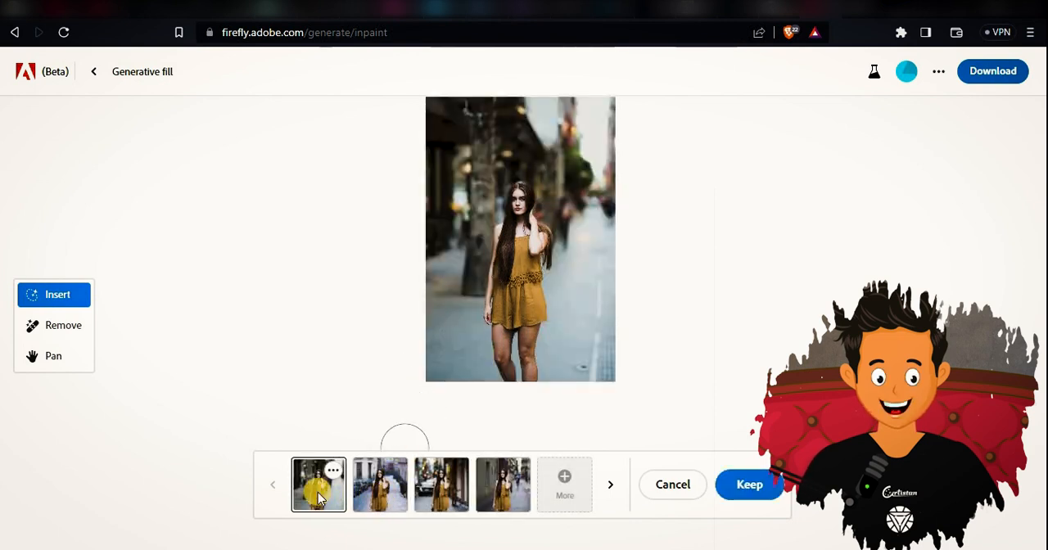
Preview the remaining city street variations through the fourth one, and generate more variations.
left_click(373, 495)
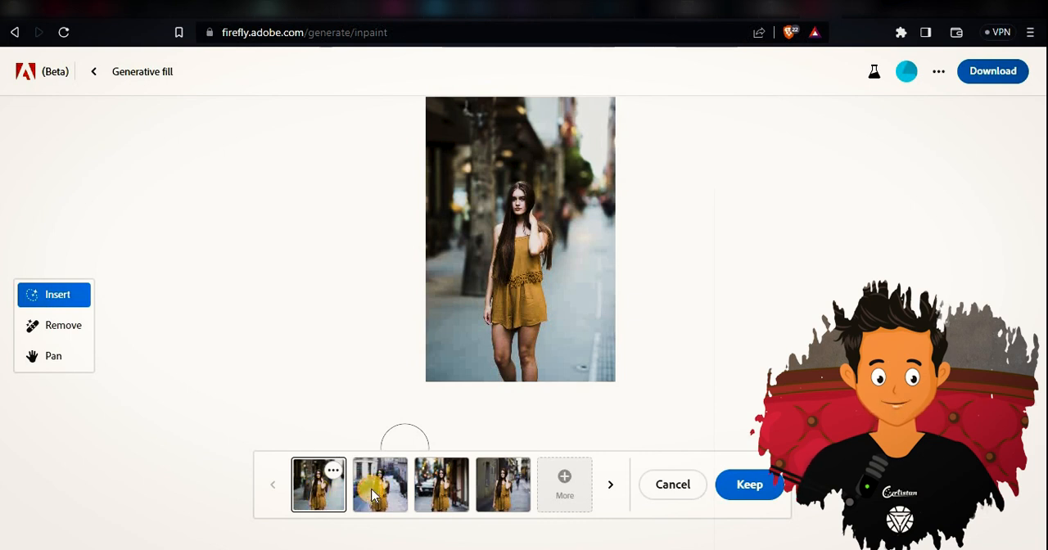
left_click(446, 495)
left_click(489, 494)
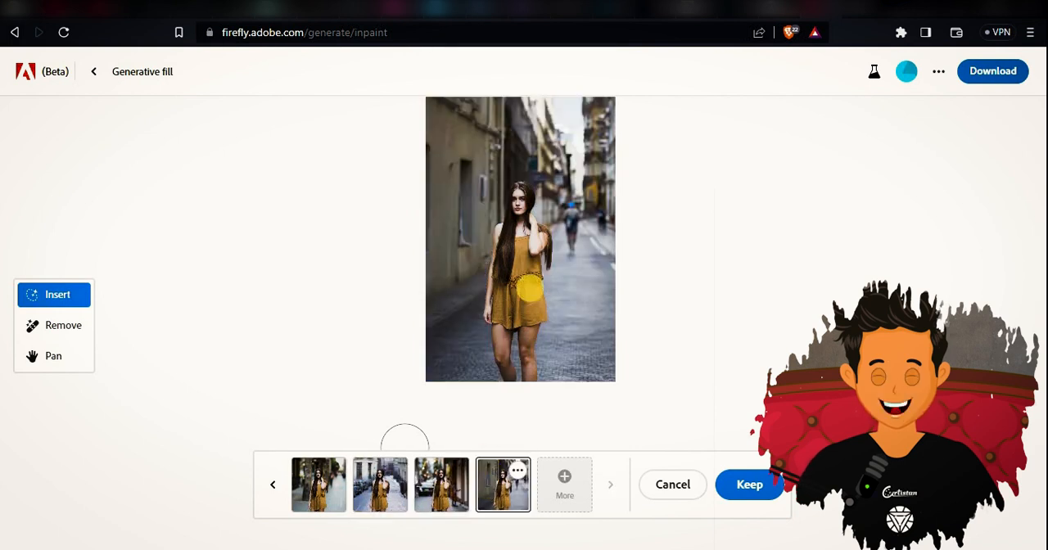
scroll(530, 288, "up", 1)
scroll(530, 287, "down", 1)
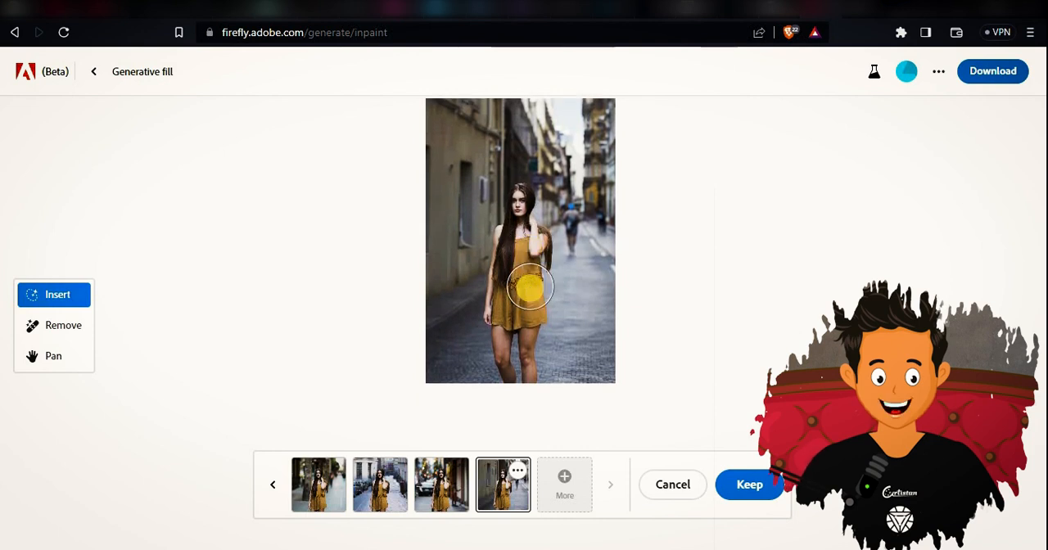
scroll(531, 288, "up", 1)
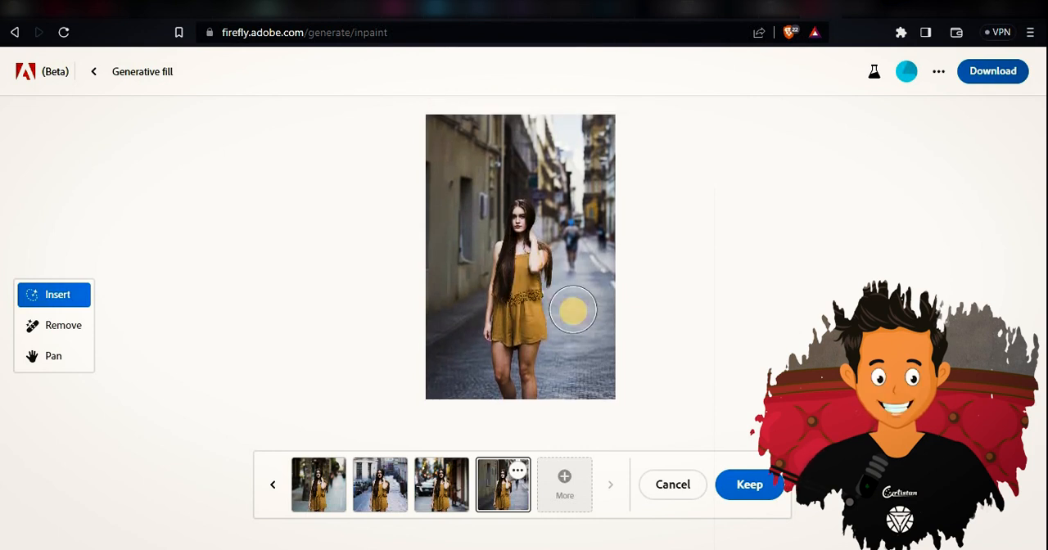
left_click(567, 494)
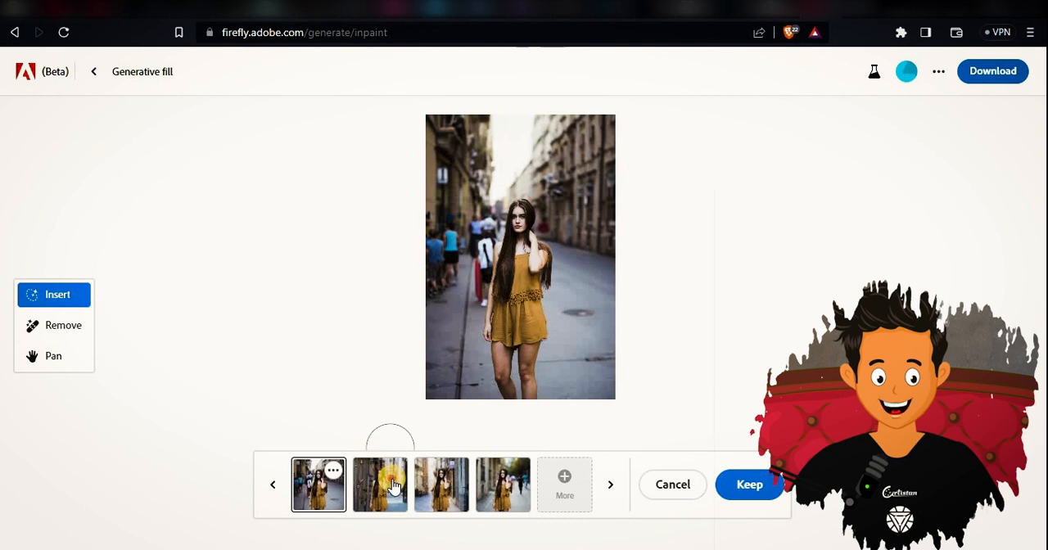
Compare the second to fourth new city street variations and keep the fourth, with blurred pedestrians and trees behind the woman.
left_click(391, 485)
left_click(445, 486)
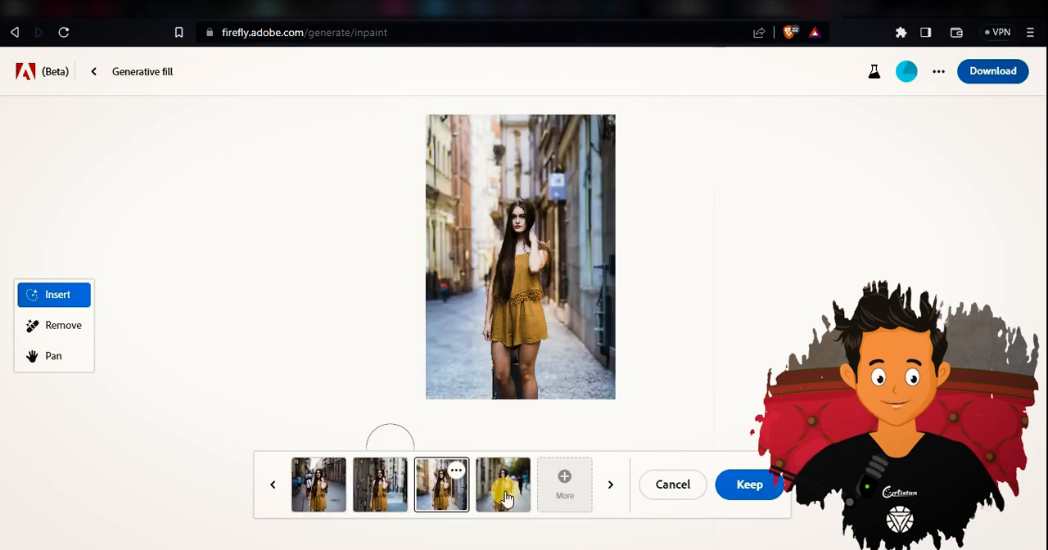
left_click(525, 495)
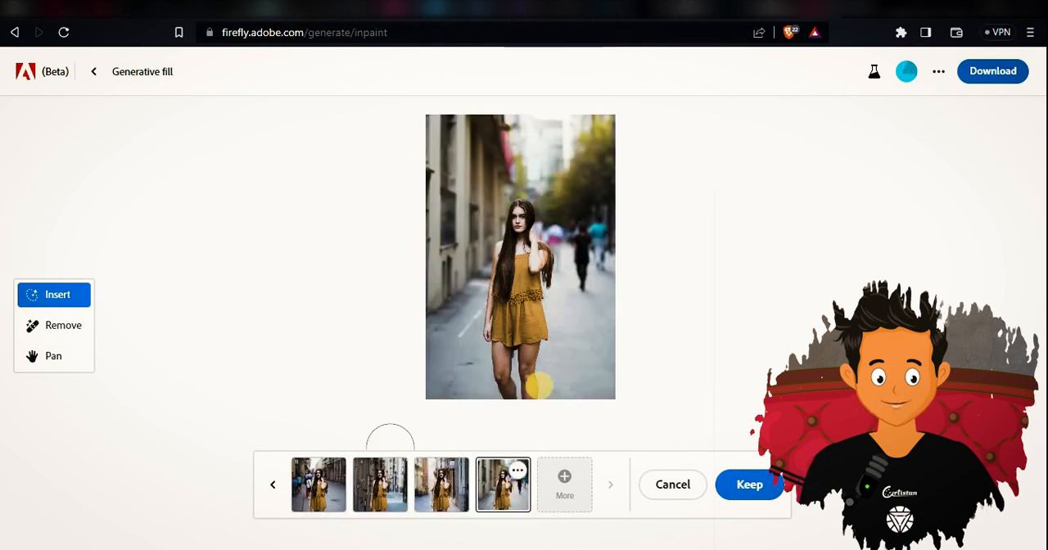
scroll(668, 224, "up", 4)
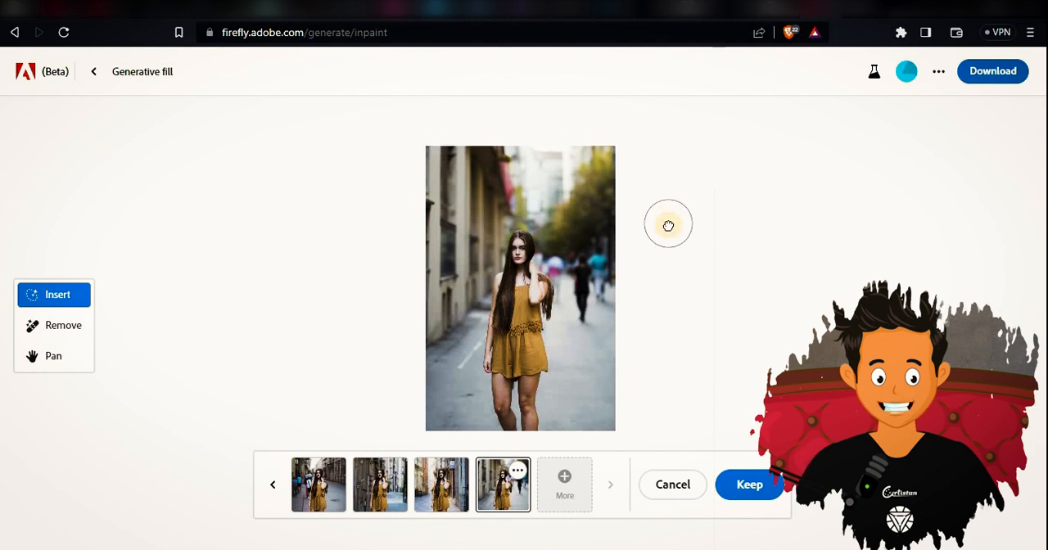
scroll(668, 225, "down", 3)
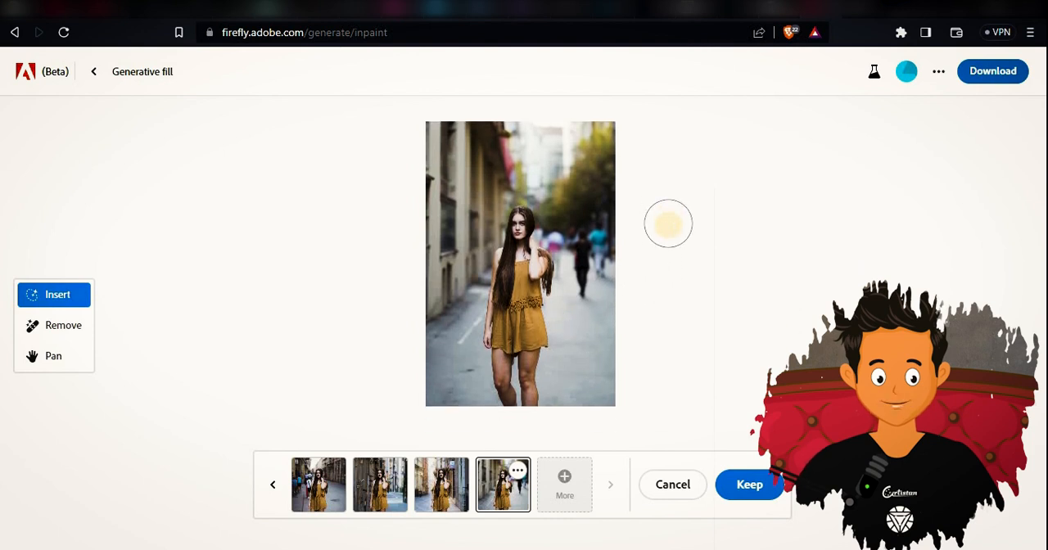
left_click(749, 484)
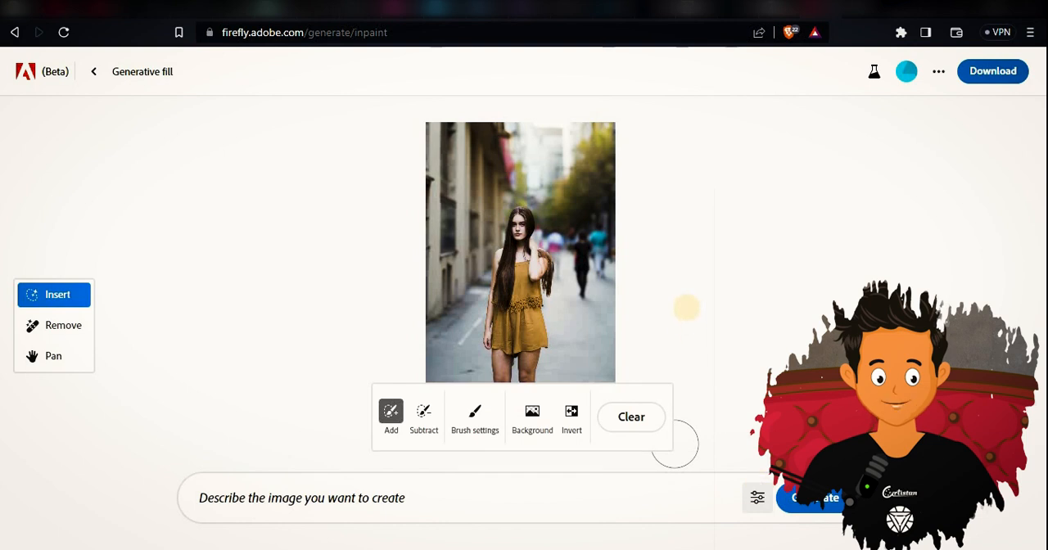
Mask out the woman's mustard outfit with the Add brush at 9% brush size, leaving her hair and arms unmasked.
scroll(574, 284, "up", 3)
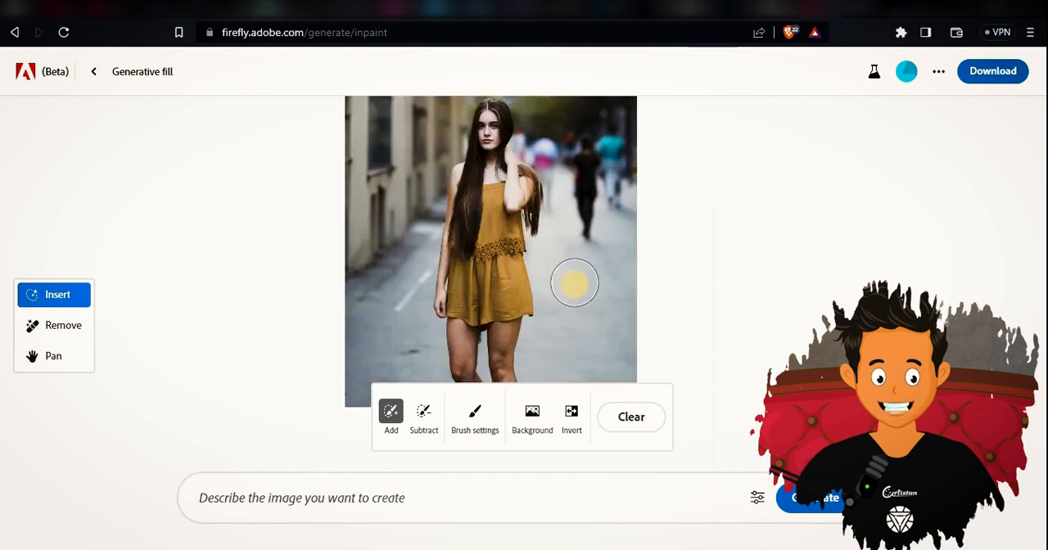
scroll(574, 284, "up", 2)
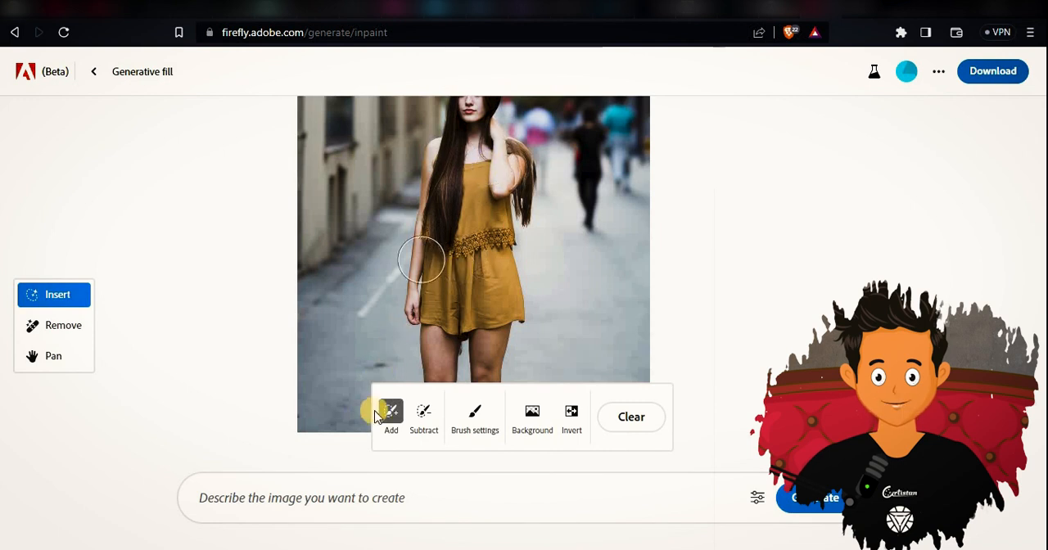
left_click(474, 414)
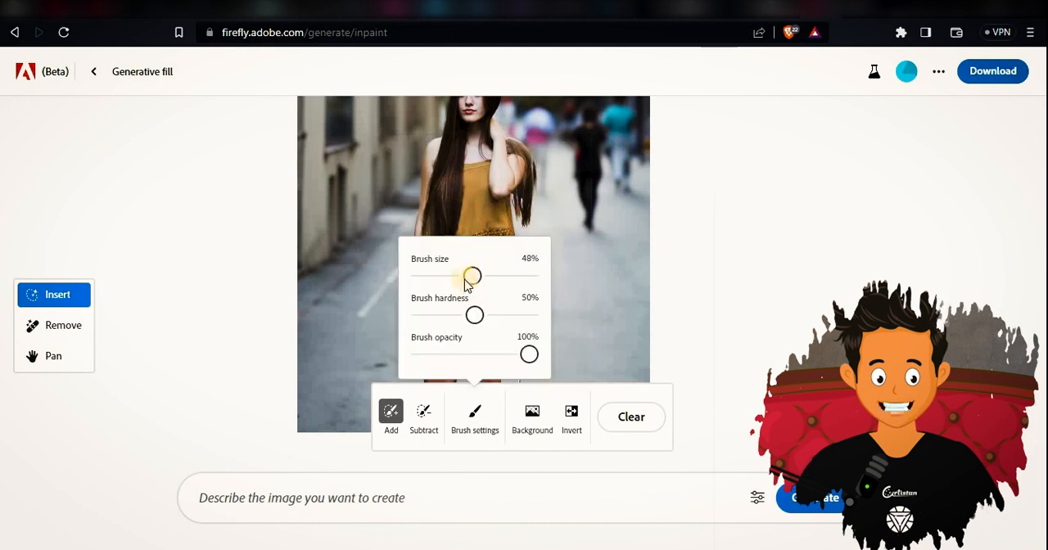
left_click_drag(473, 276, 439, 276)
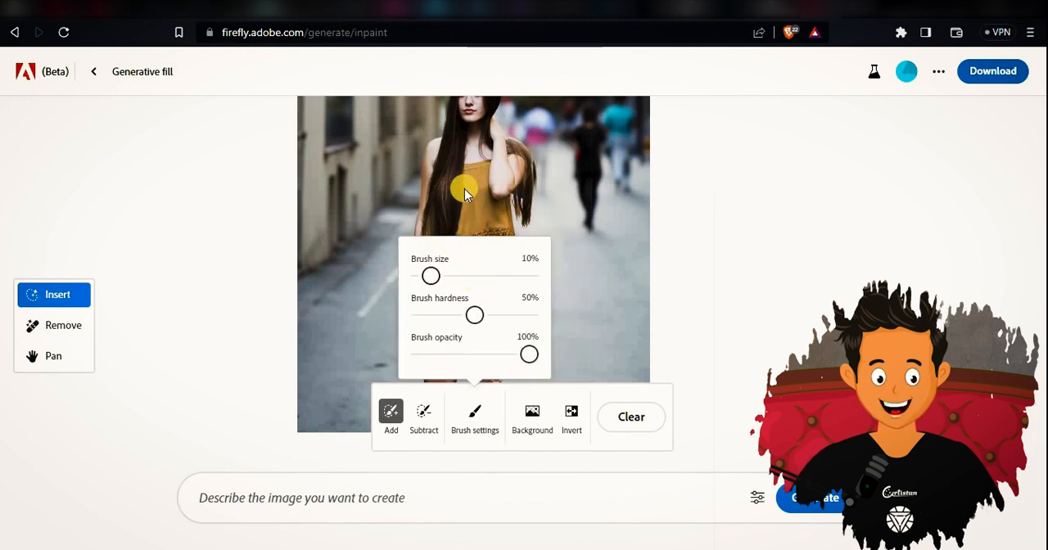
left_click(465, 189)
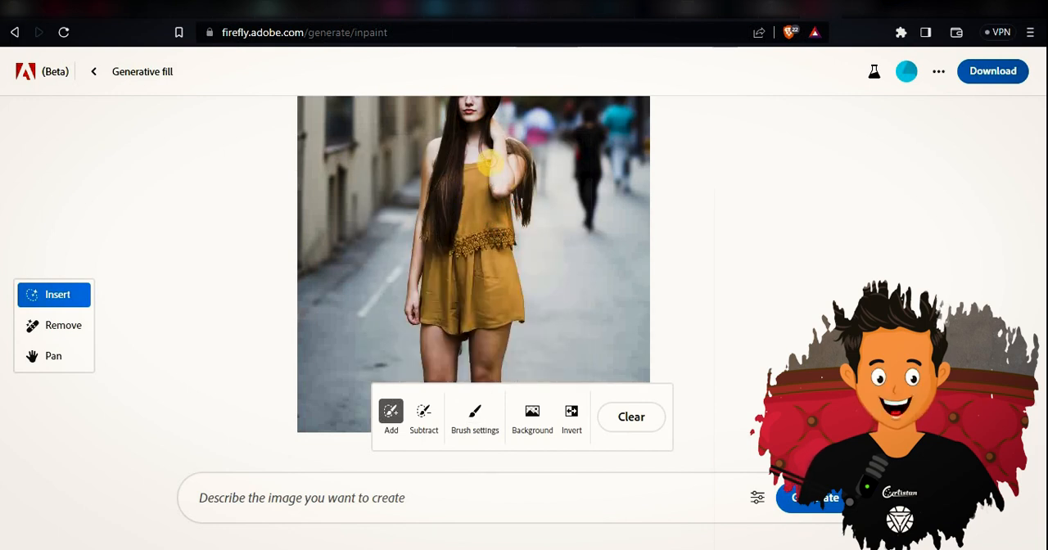
mouse_move(486, 164)
left_mouse_down()
mouse_move(440, 256)
mouse_move(430, 237)
mouse_move(428, 276)
left_mouse_up()
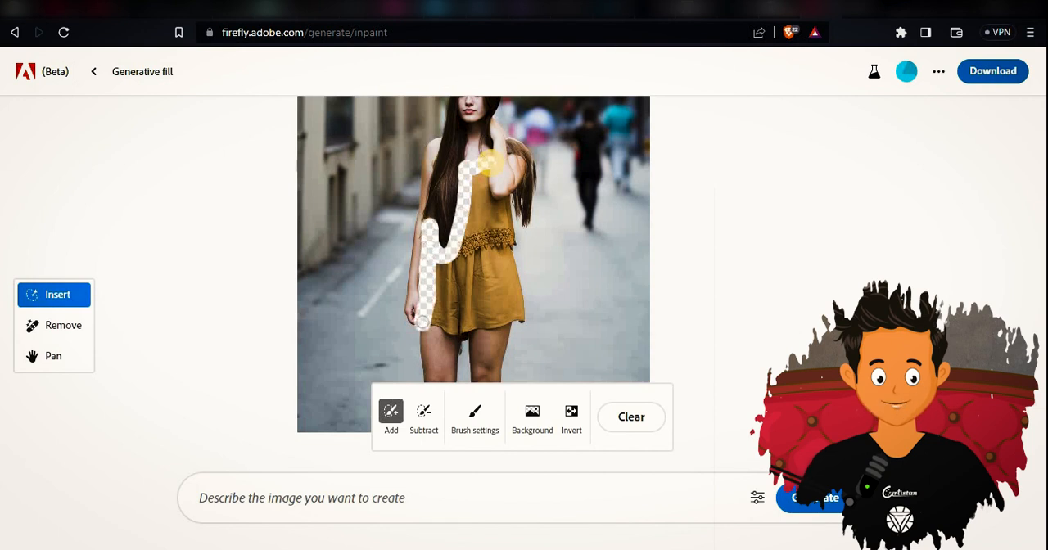
mouse_move(422, 322)
left_mouse_down()
mouse_move(470, 336)
mouse_move(529, 313)
mouse_move(508, 200)
mouse_move(487, 174)
mouse_move(473, 235)
mouse_move(472, 226)
mouse_move(478, 237)
mouse_move(498, 211)
mouse_move(502, 291)
mouse_move(478, 308)
mouse_move(434, 314)
mouse_move(446, 263)
mouse_move(488, 260)
mouse_move(481, 305)
left_mouse_up()
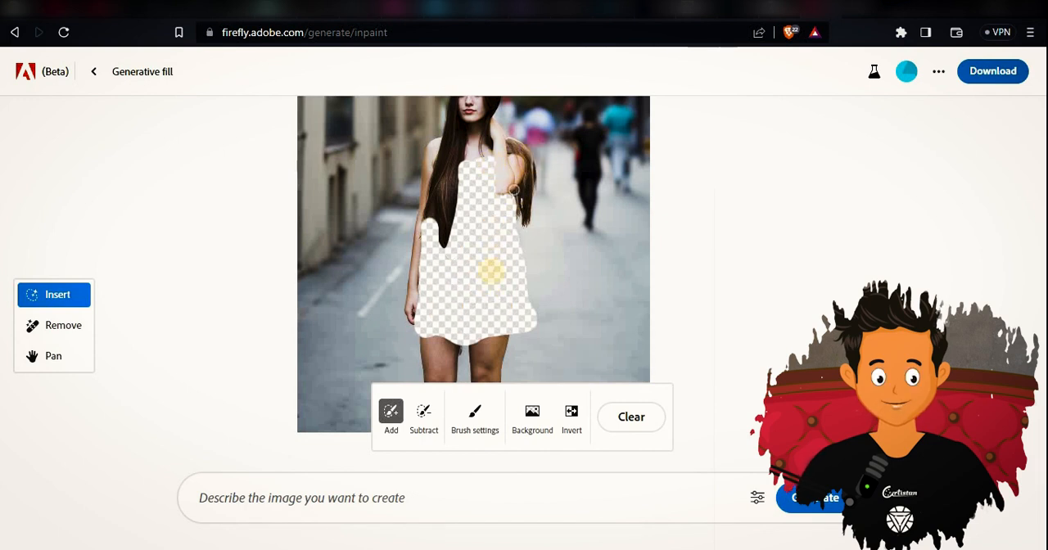
Generate a replacement for the masked outfit with the prompt "change dress".
left_click(431, 493)
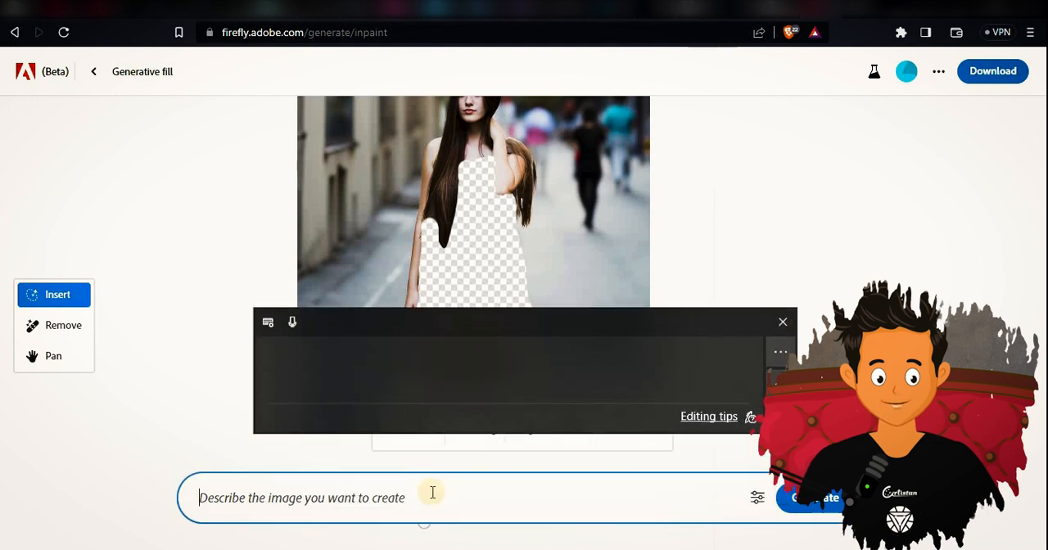
type("change d")
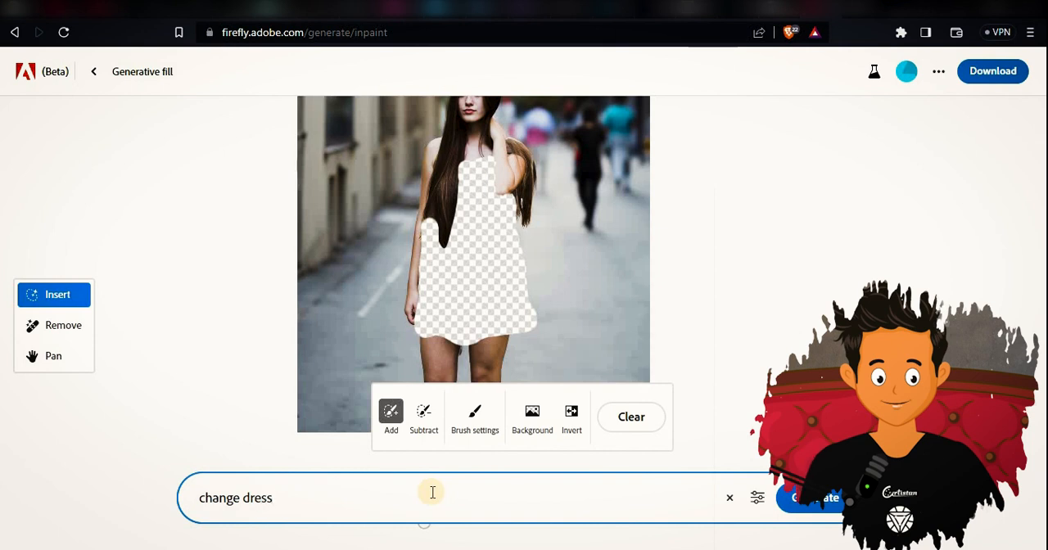
type("ress")
key("Return")
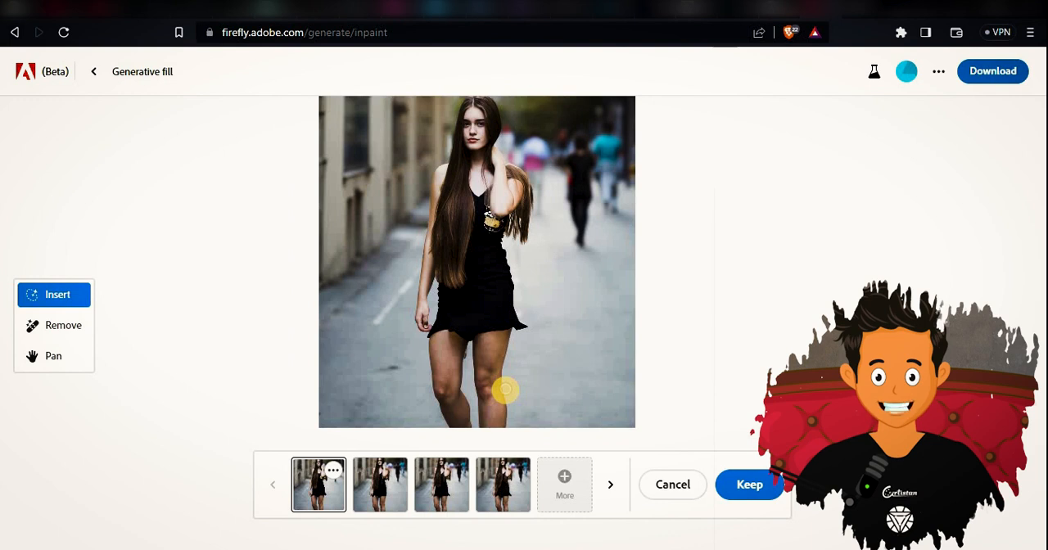
Preview the second to fourth black dress variations and generate more variations.
left_click(381, 491)
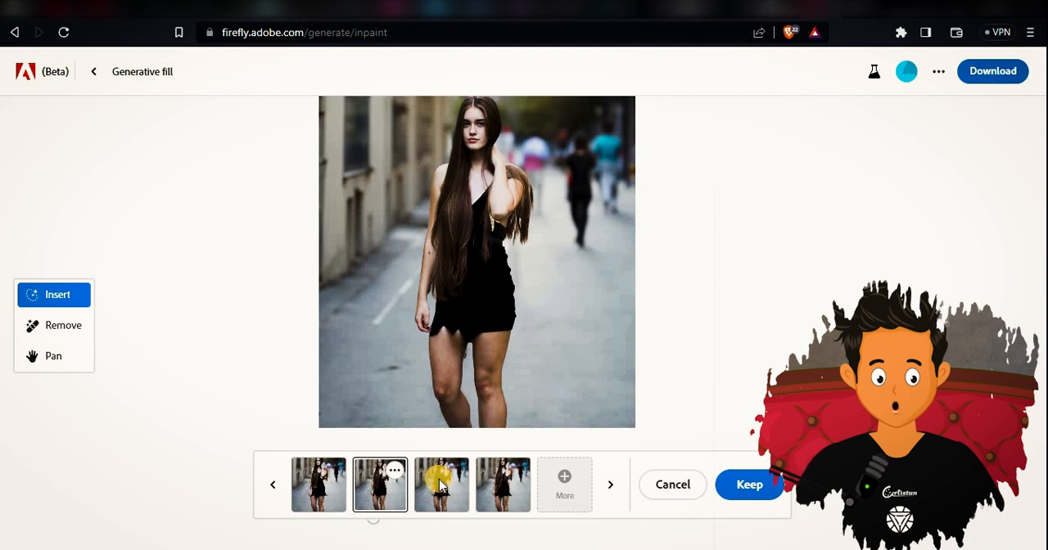
left_click(441, 485)
left_click(516, 484)
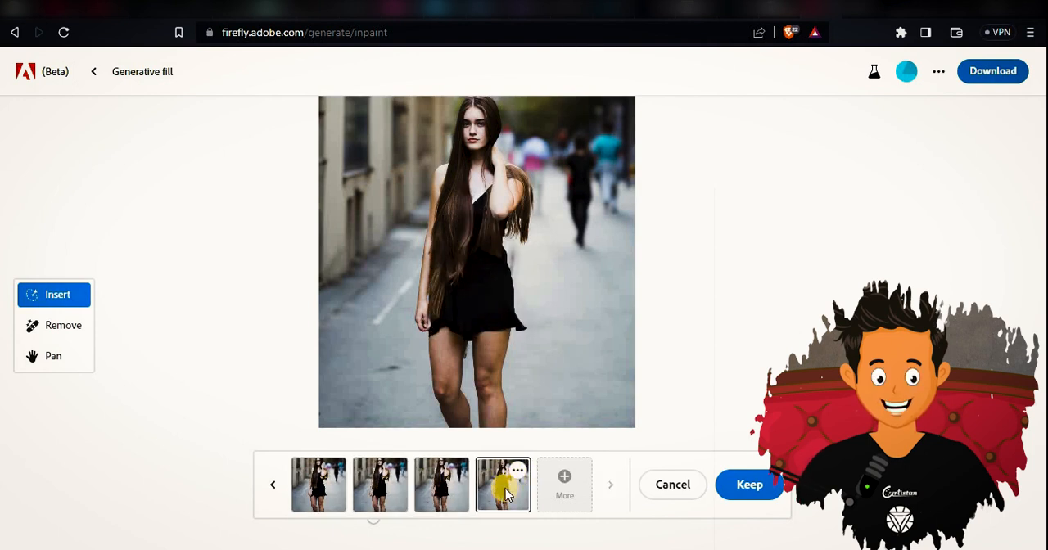
left_click(574, 495)
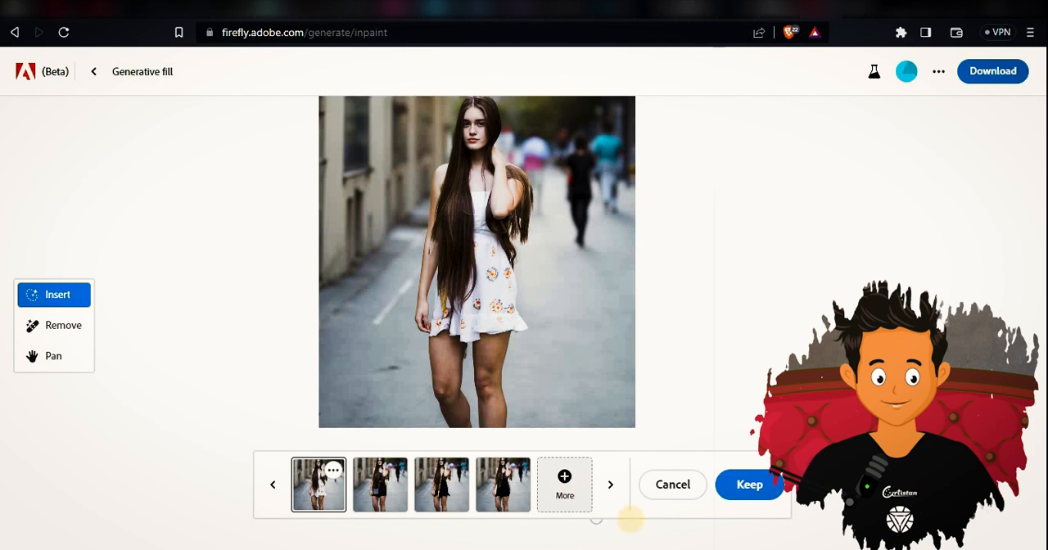
Compare the new dress variations and select the first one, the white dress with a floral pattern.
left_click(387, 493)
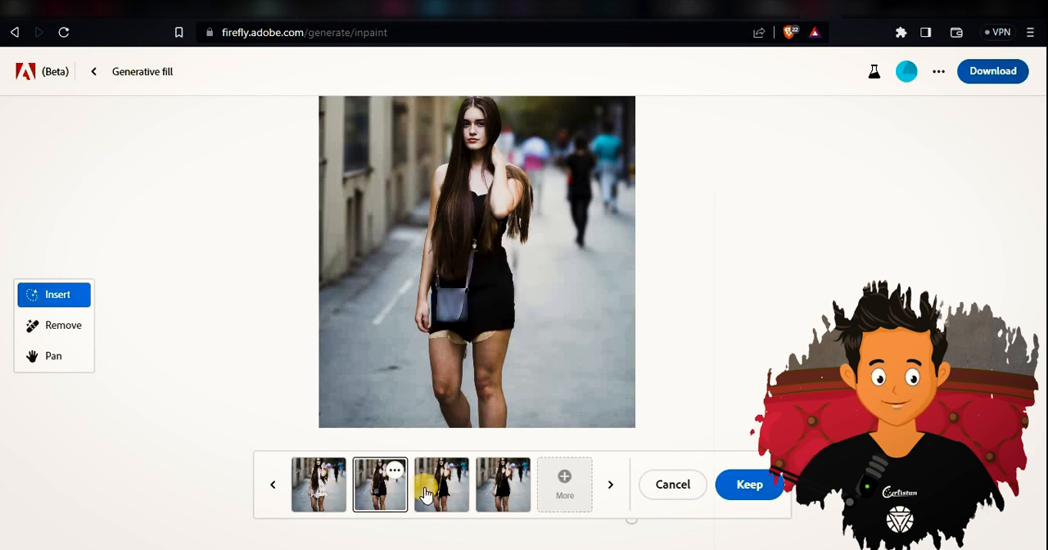
left_click(464, 488)
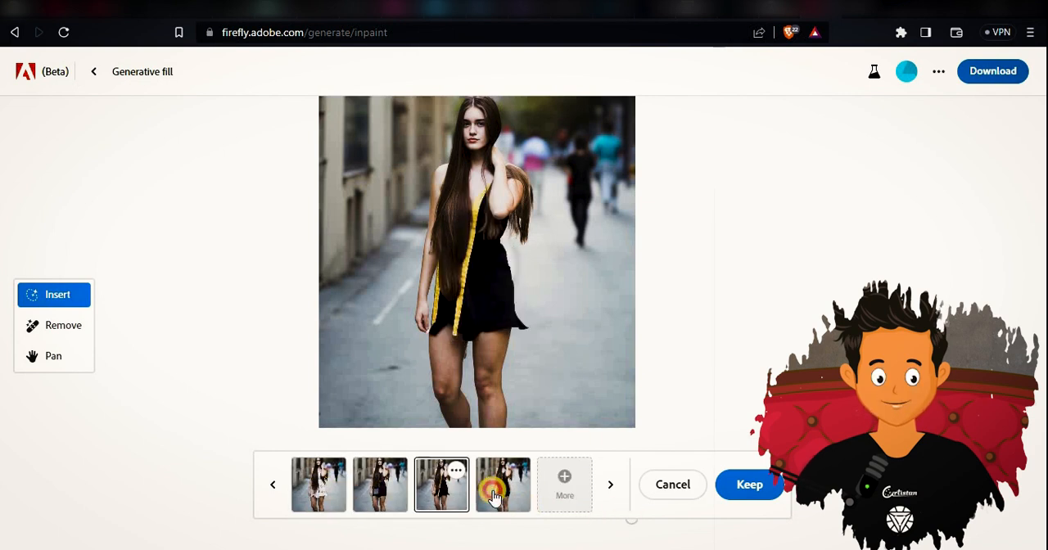
left_click(492, 491)
left_click(316, 483)
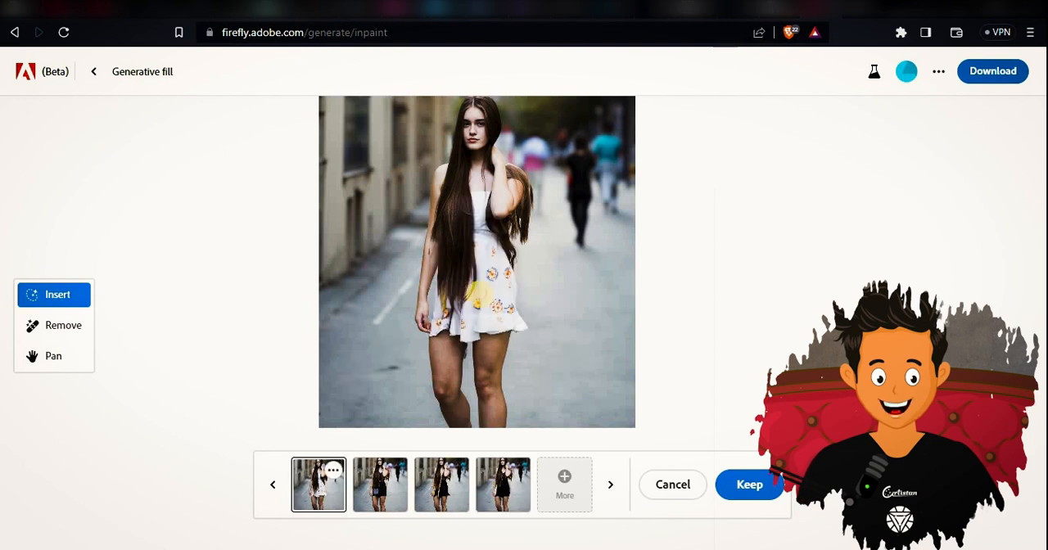